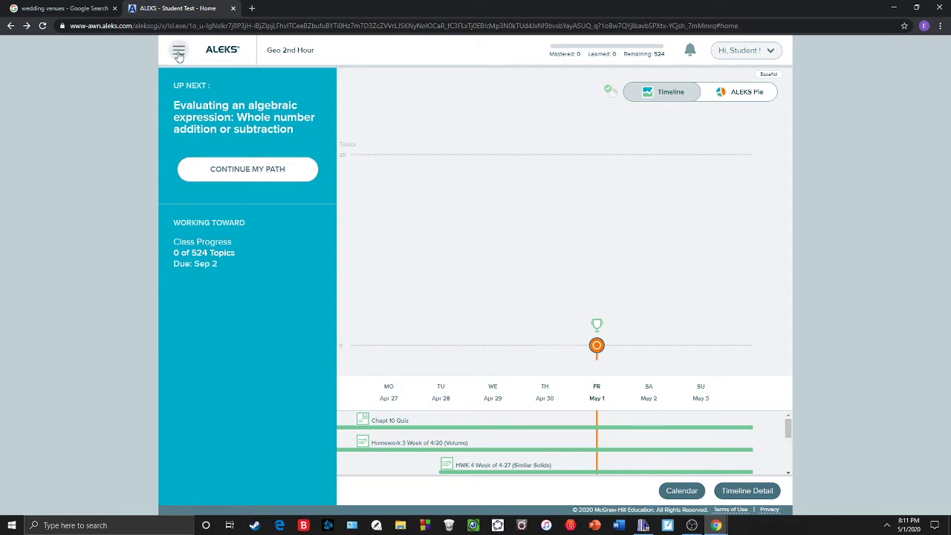
Open the list of assignments for the Geo 2nd Hour class.
click(178, 55)
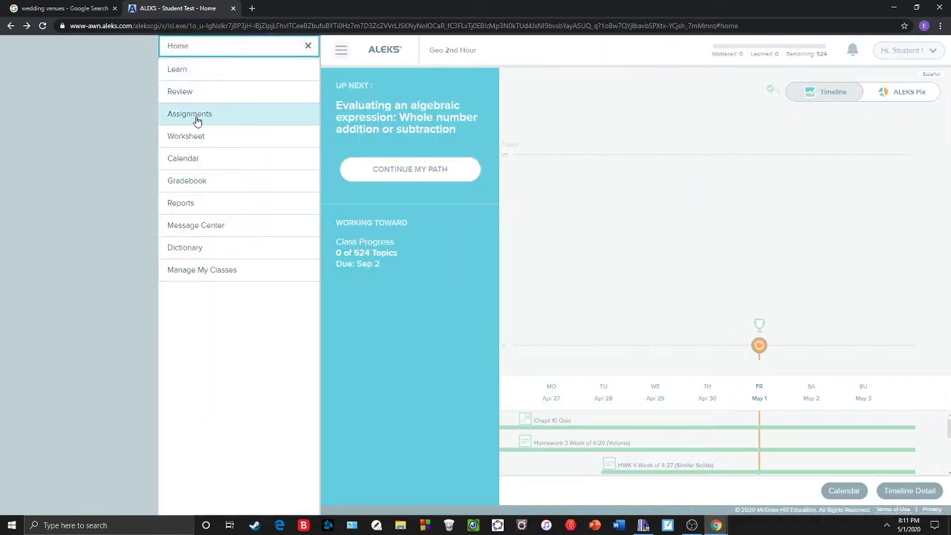
click(196, 118)
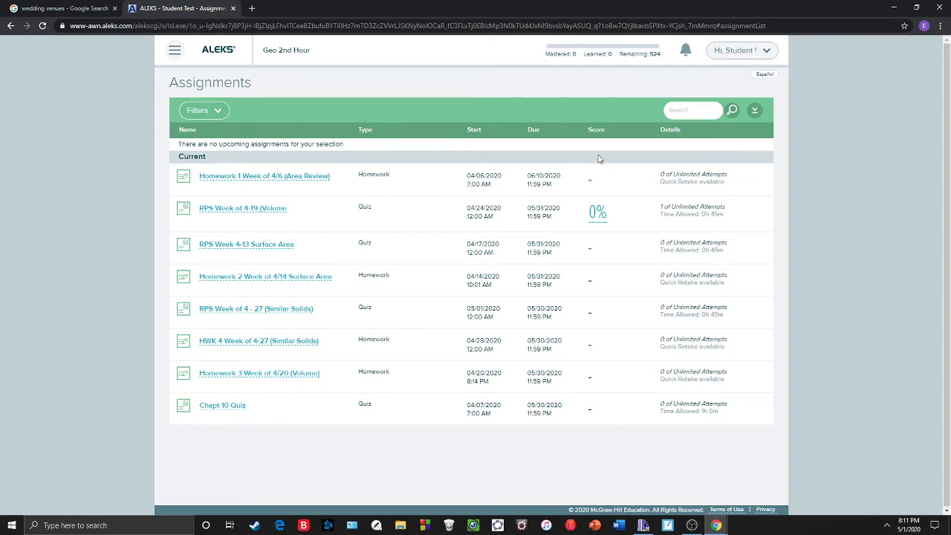
double_click(365, 207)
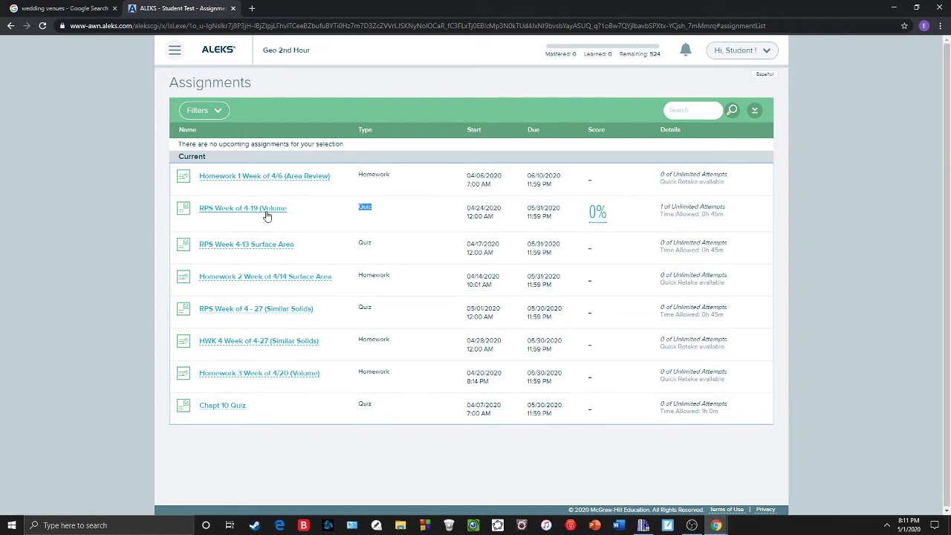
Preview the RPS Week of 4-19 (Volume quiz introduction, then open its score report and examine the submitted answer to question 1.
click(235, 214)
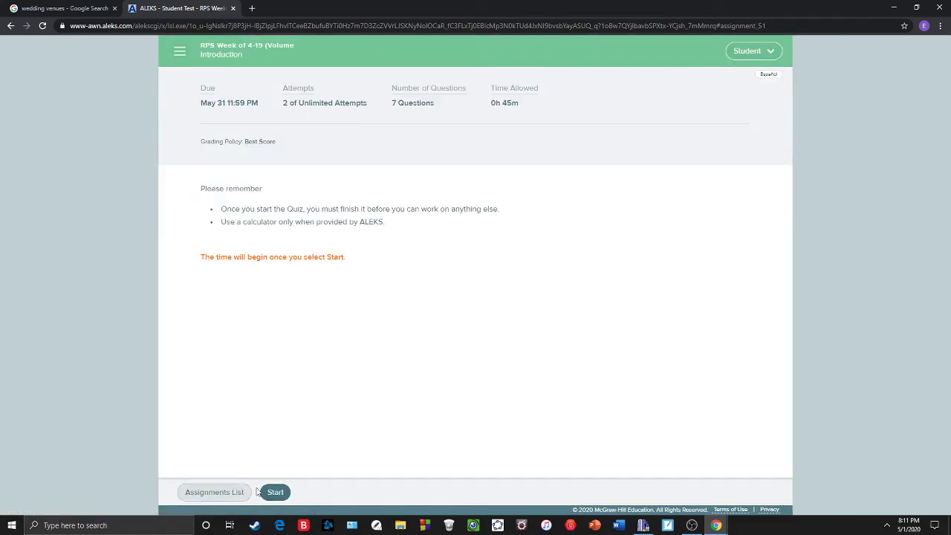
click(10, 25)
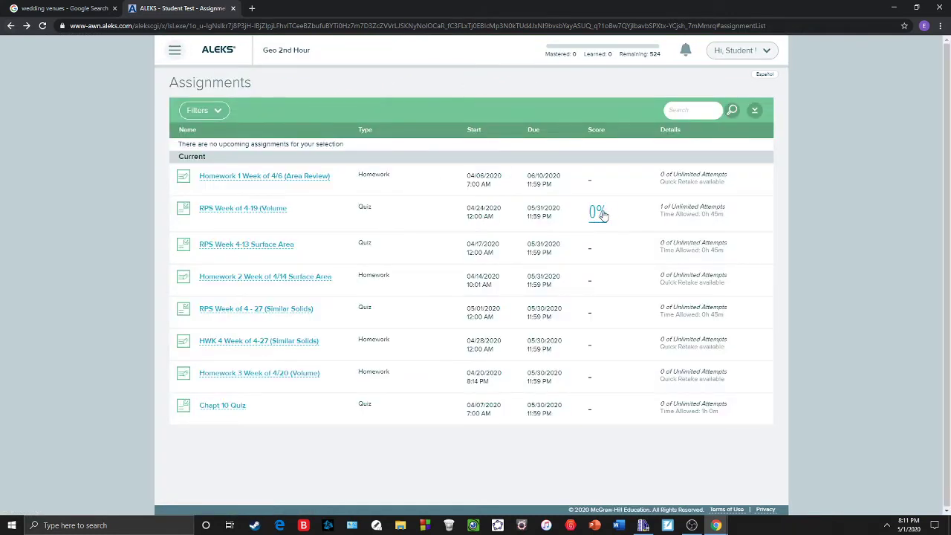
click(595, 215)
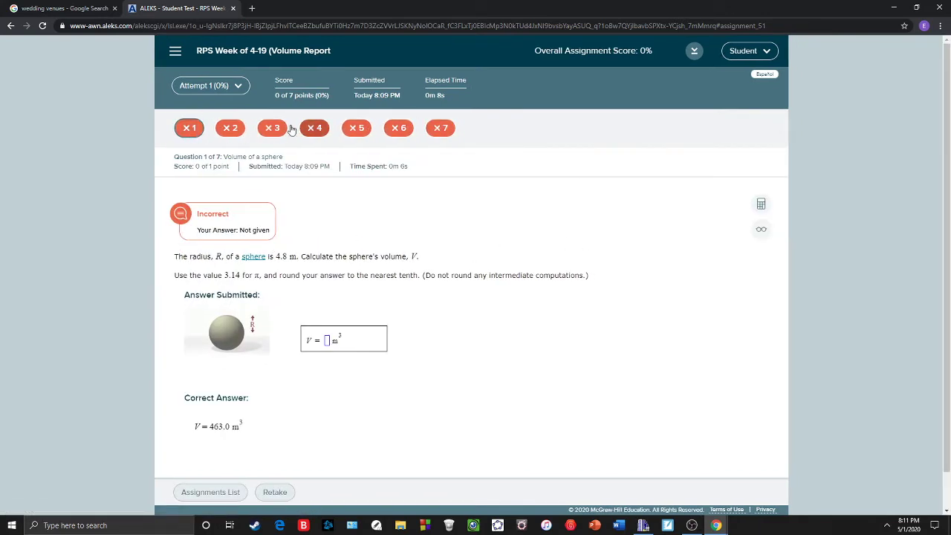
drag(205, 232, 275, 233)
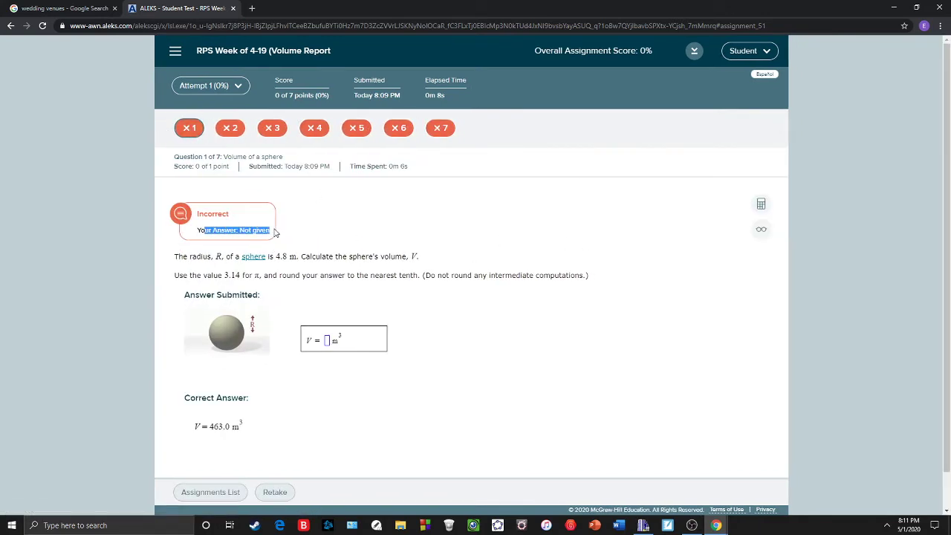
click(405, 293)
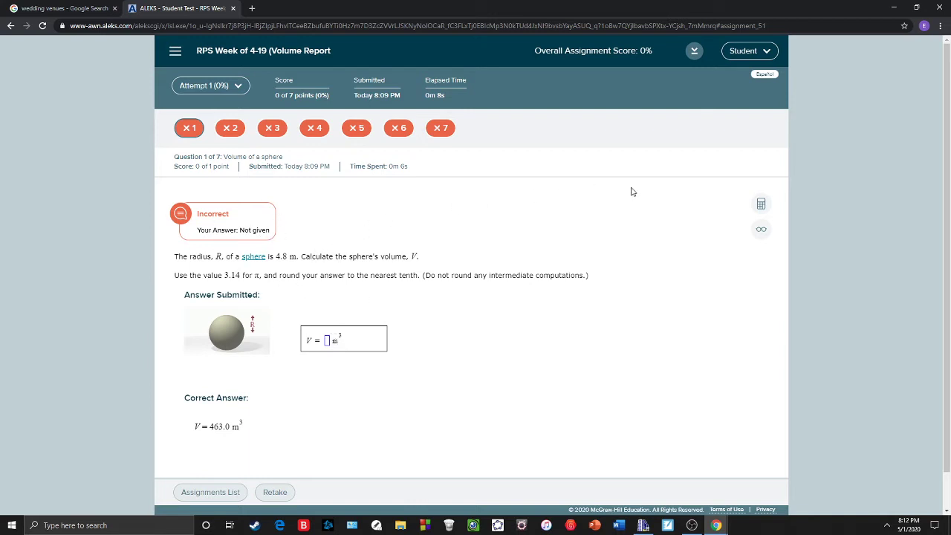
Read the worked explanation of question 1 on the volume of a sphere through to its answer, then close it.
click(766, 234)
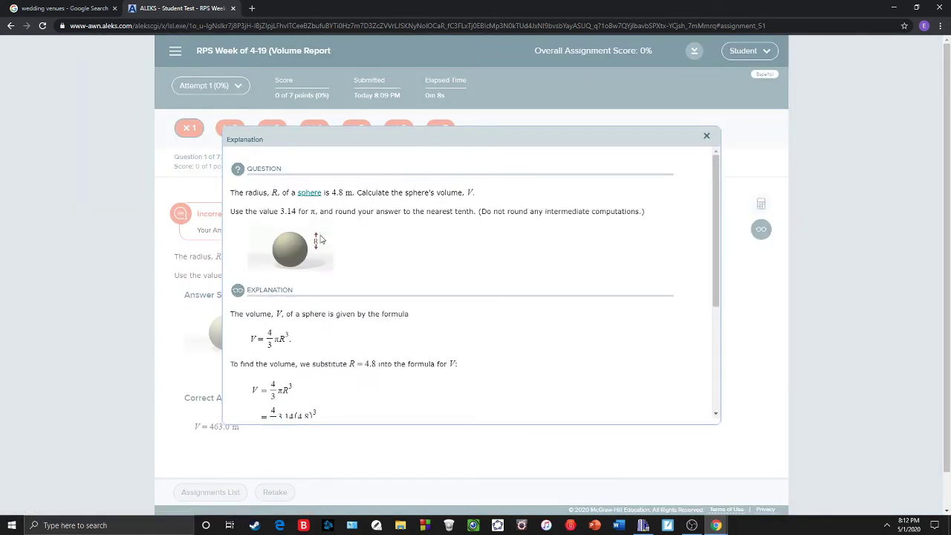
drag(253, 192, 616, 236)
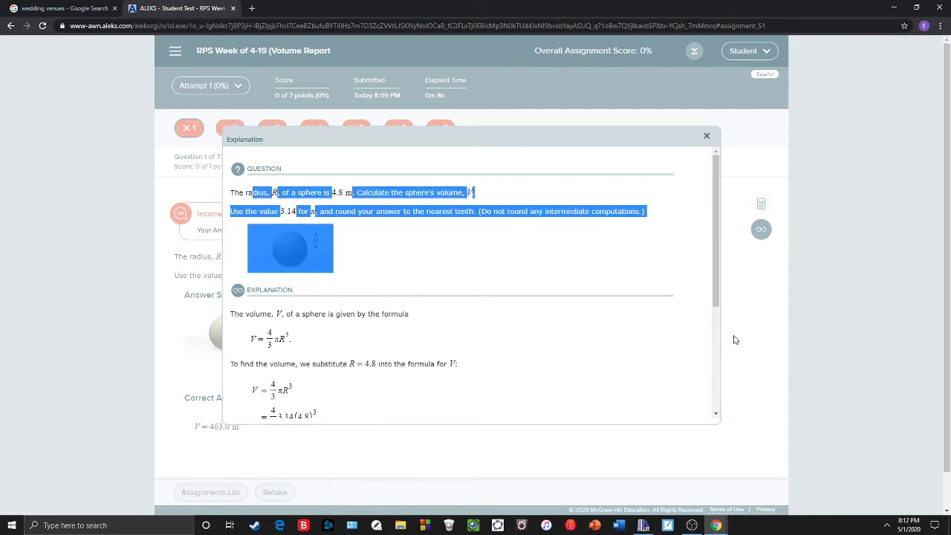
click(706, 137)
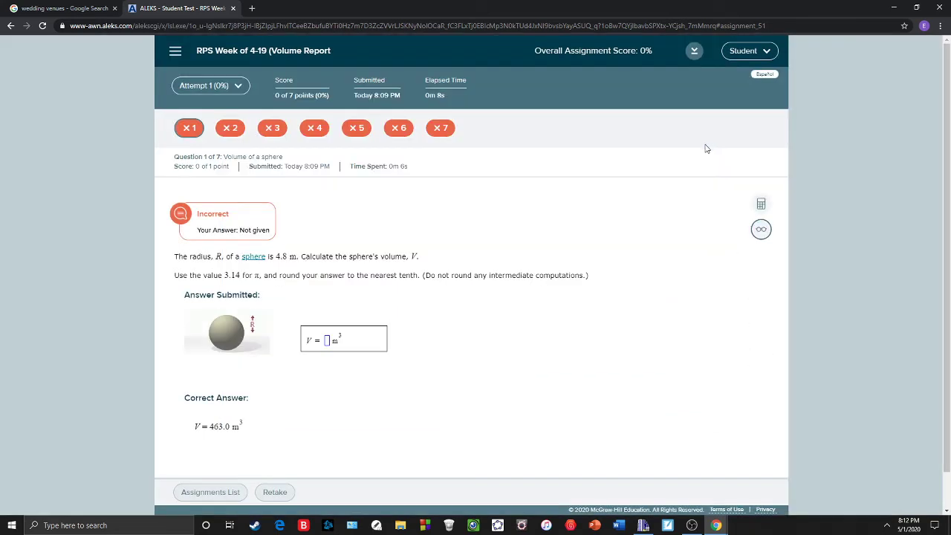
click(760, 230)
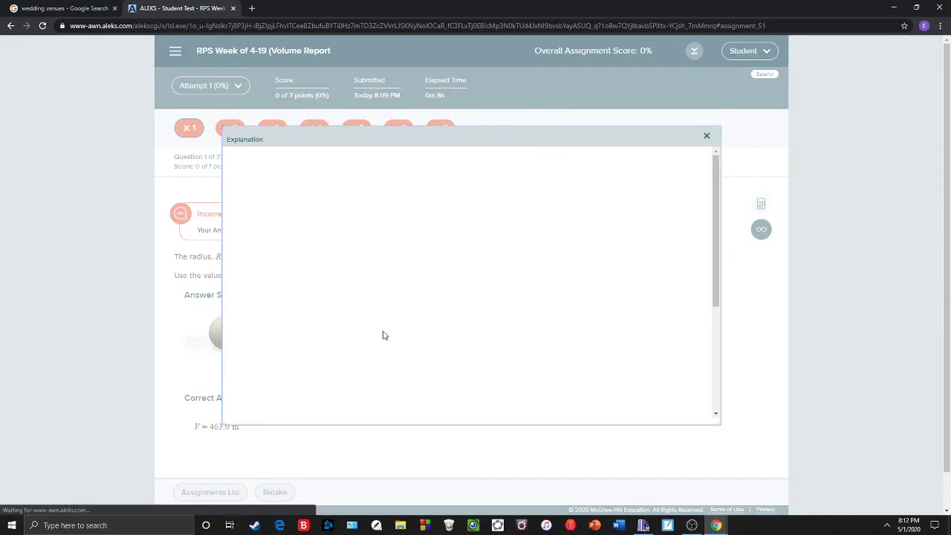
scroll(404, 272, down, 2)
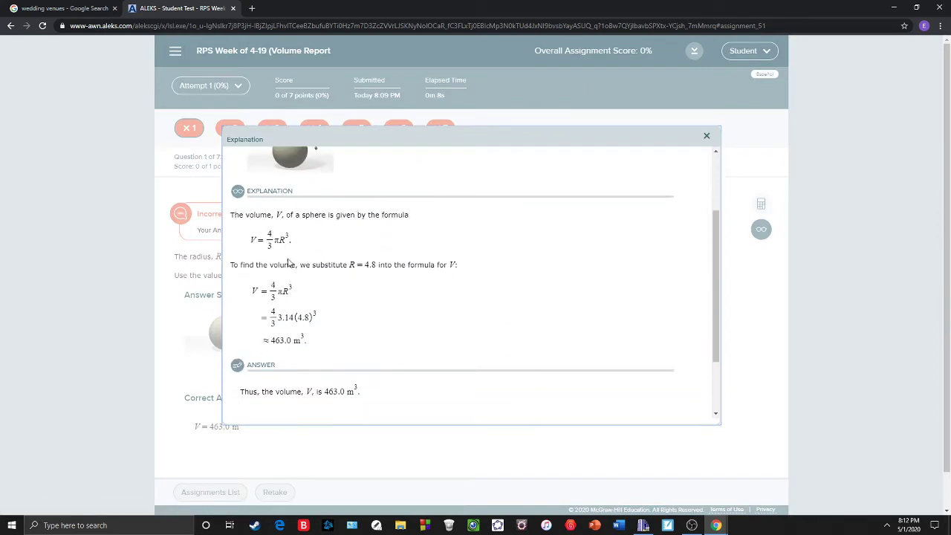
scroll(353, 374, down, 2)
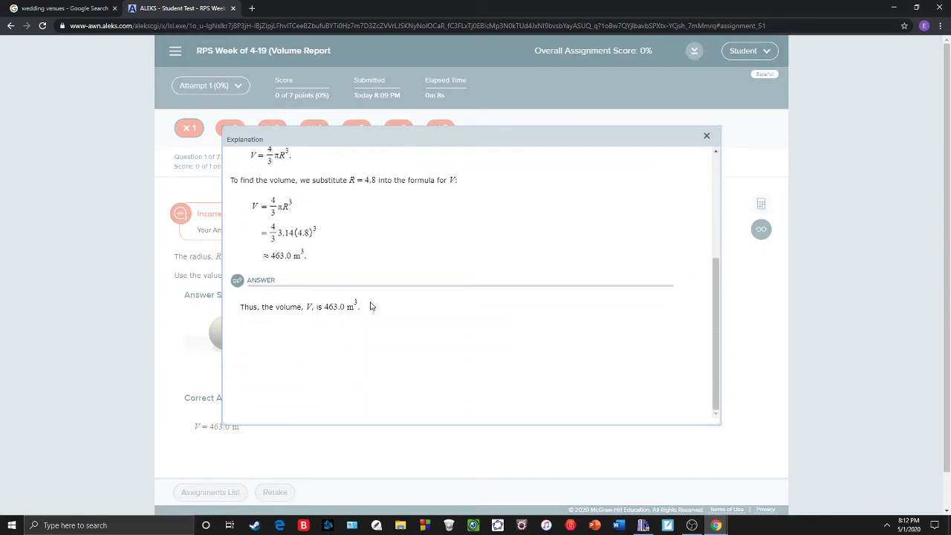
click(707, 139)
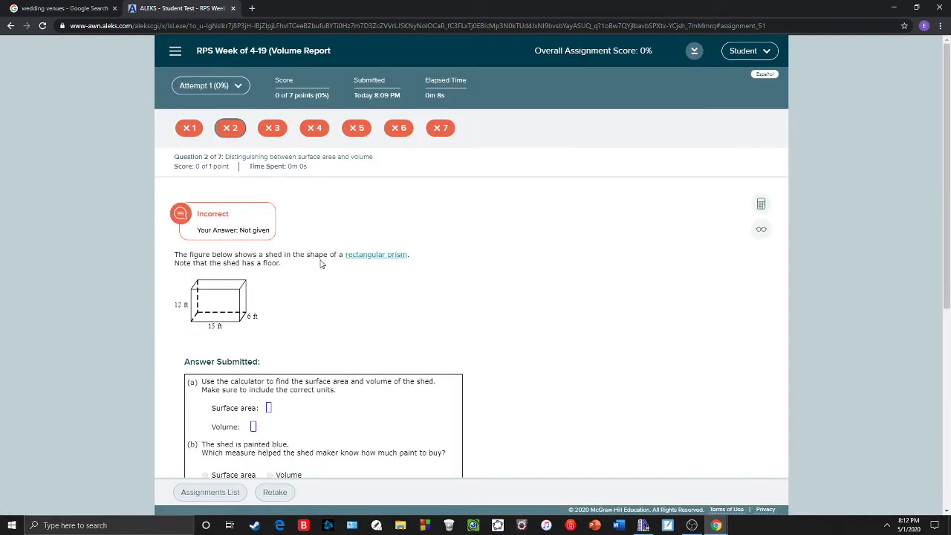
Read the worked explanation of question 2 on the surface area and volume of the shed, then close it.
click(761, 229)
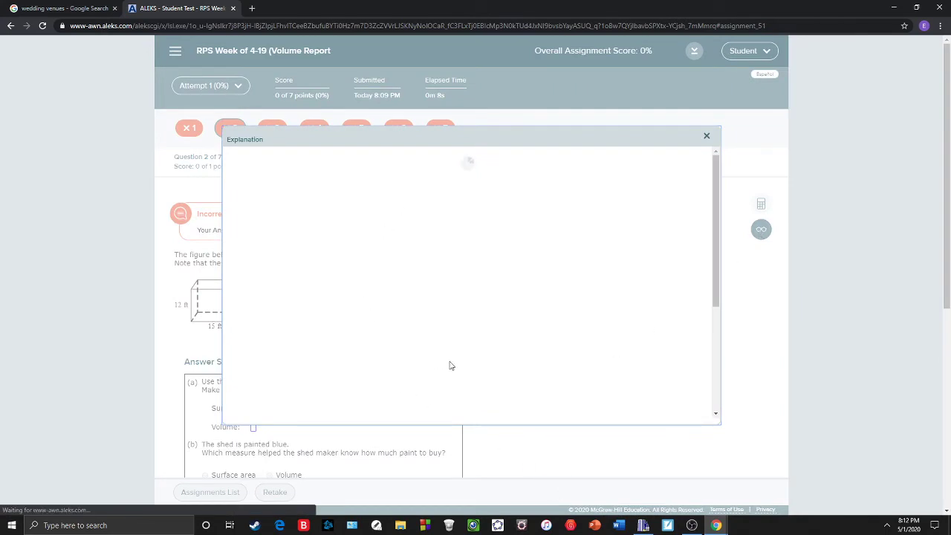
scroll(429, 287, down, 5)
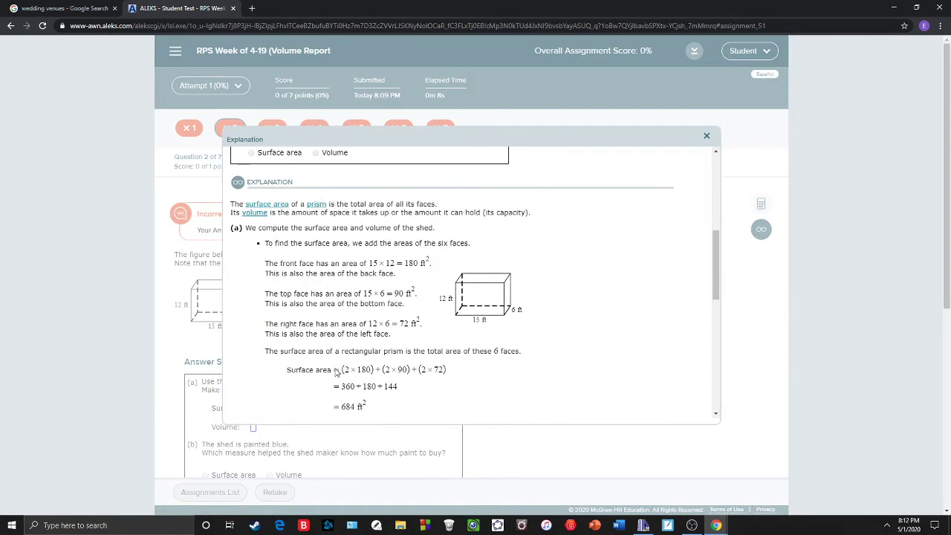
scroll(429, 287, down, 1)
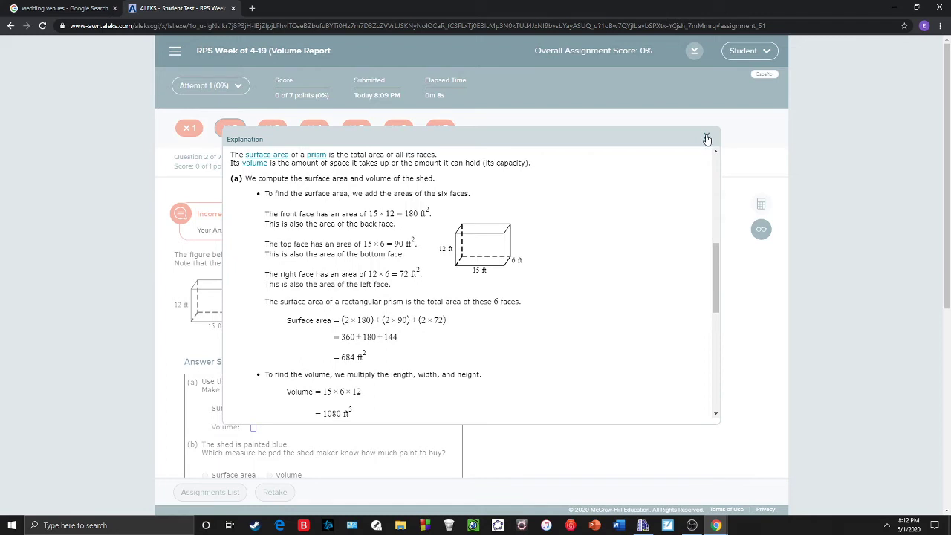
click(707, 139)
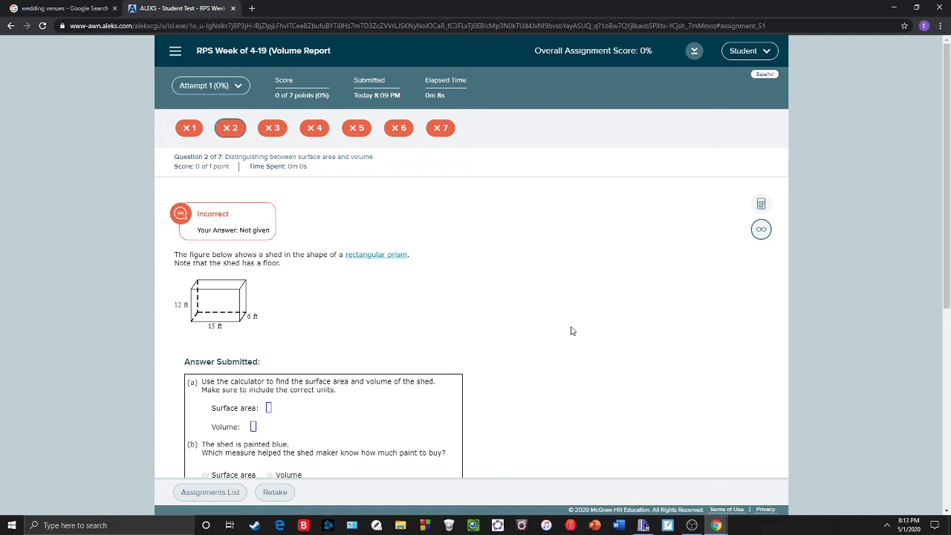
Reopen the RPS Week of 4-19 (Volume quiz report from its score in the assignments list, then return to the list.
click(9, 26)
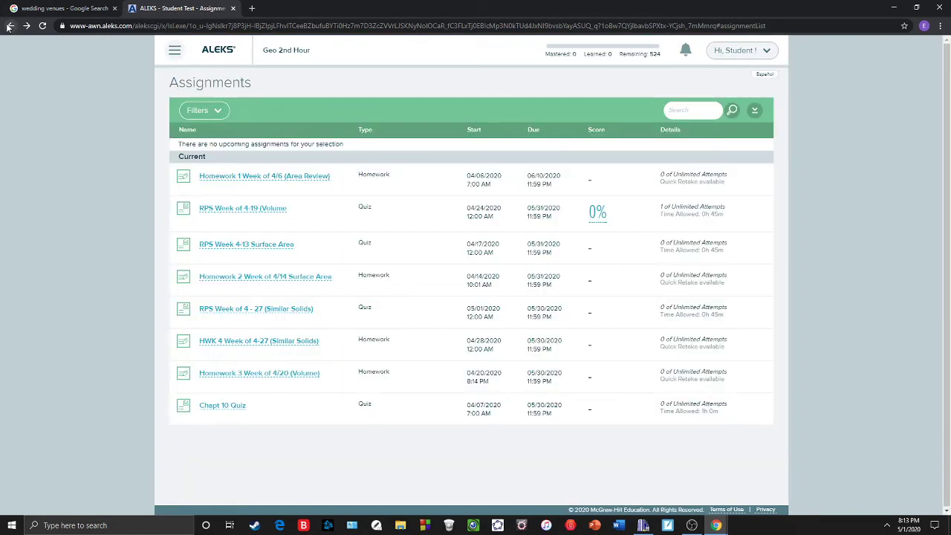
click(598, 216)
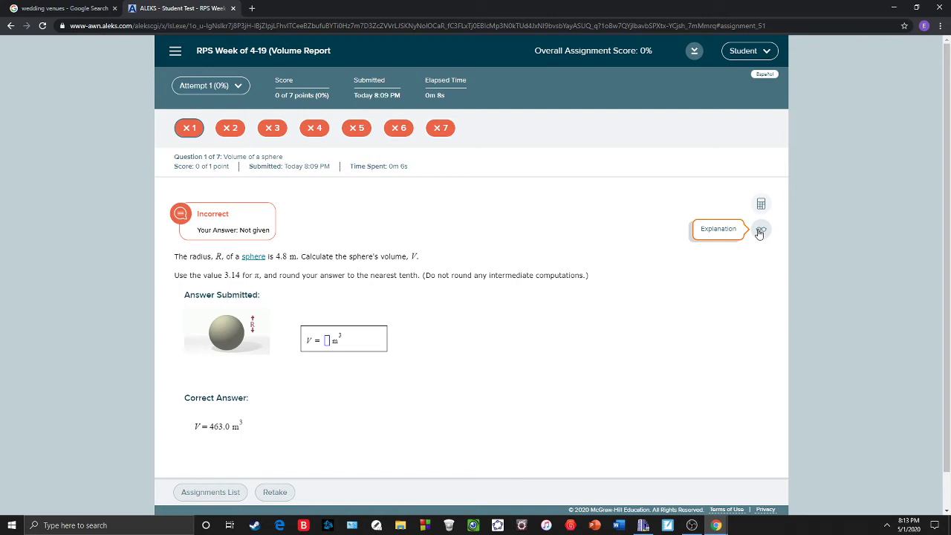
click(10, 26)
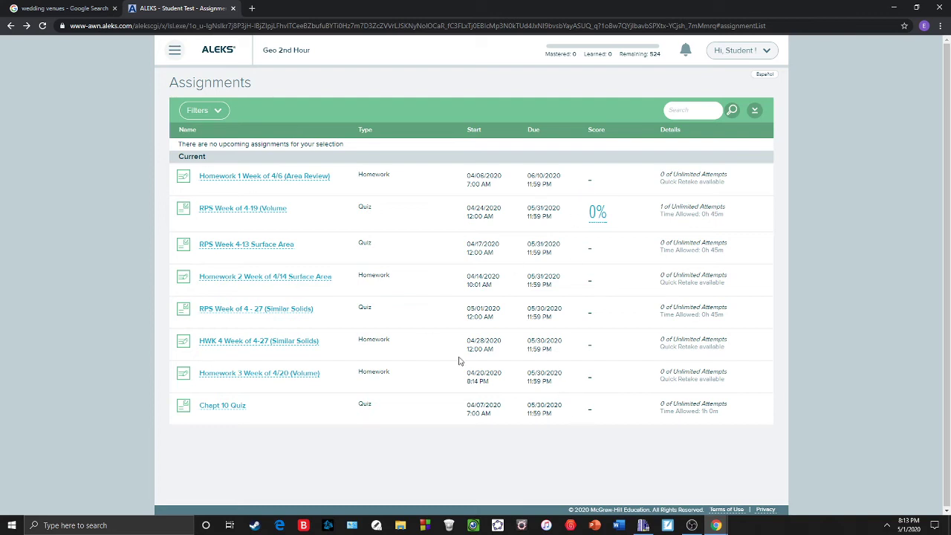
Start Homework 2 Week of 4/14 Surface Area and submit it with all questions unanswered.
click(293, 278)
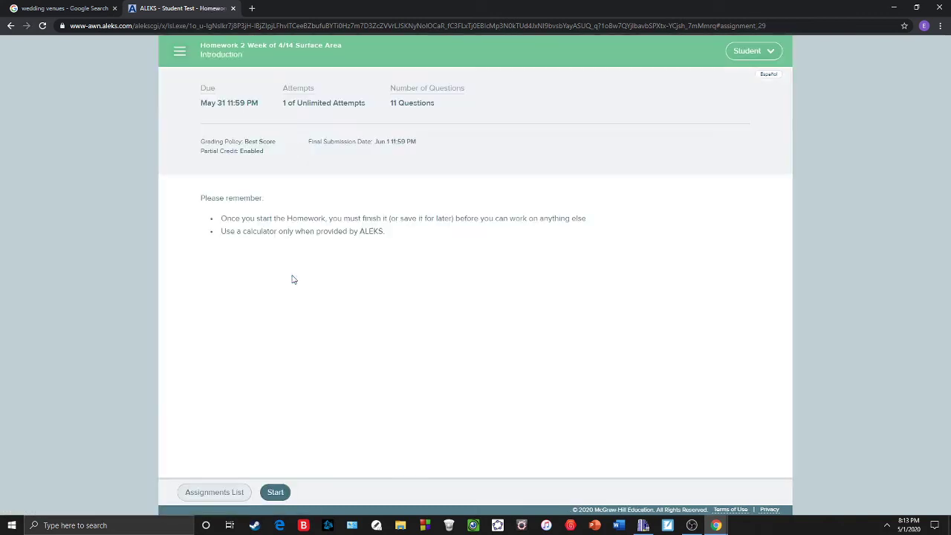
click(277, 490)
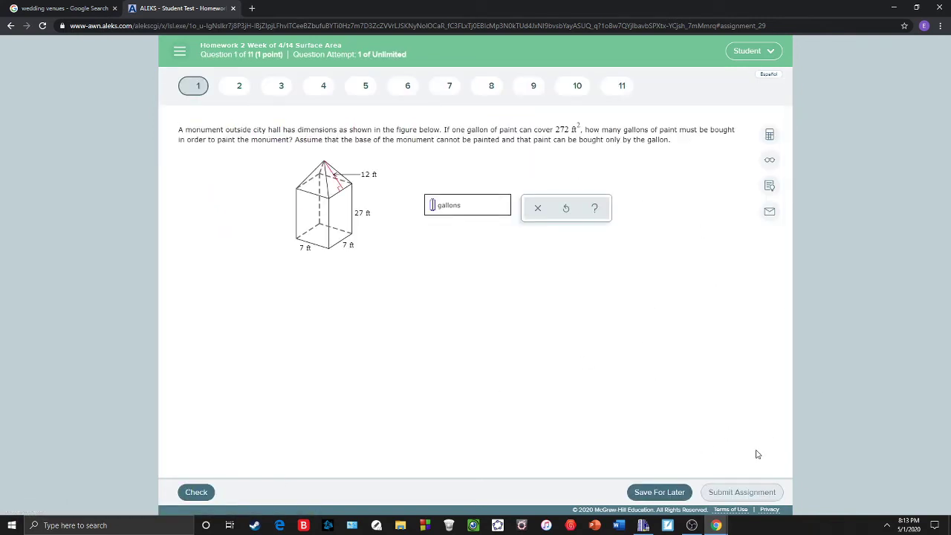
click(741, 492)
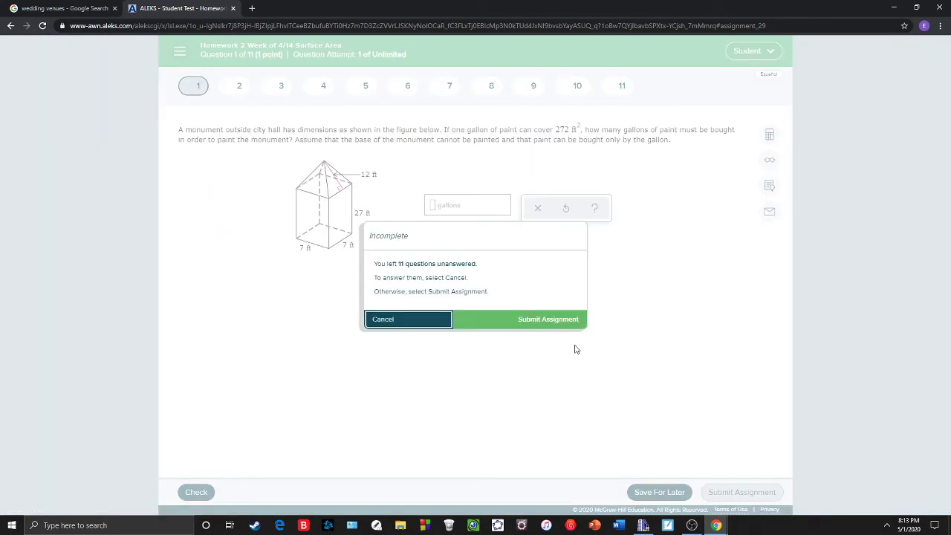
click(544, 324)
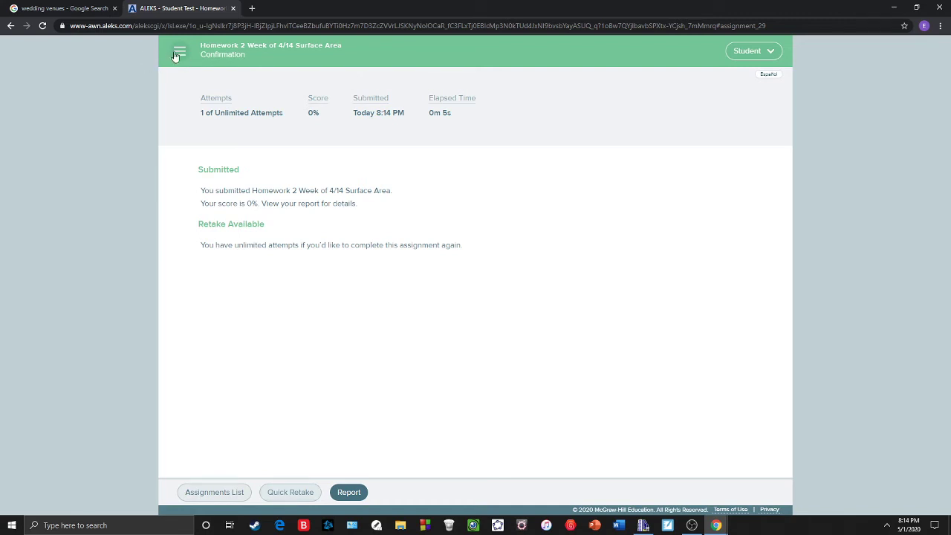
View the score report of Homework 2 Week of 4/14 Surface Area from the assignments list, then return to the list.
click(215, 492)
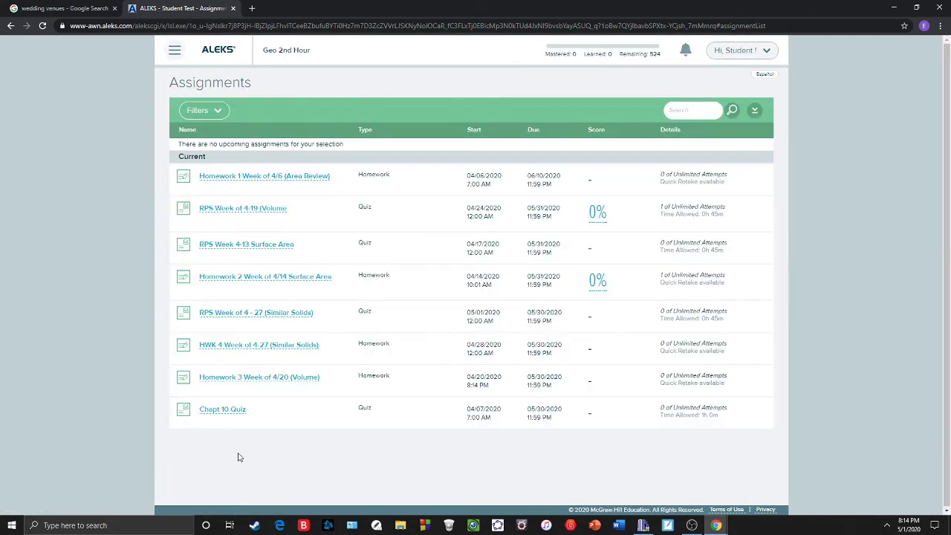
click(599, 282)
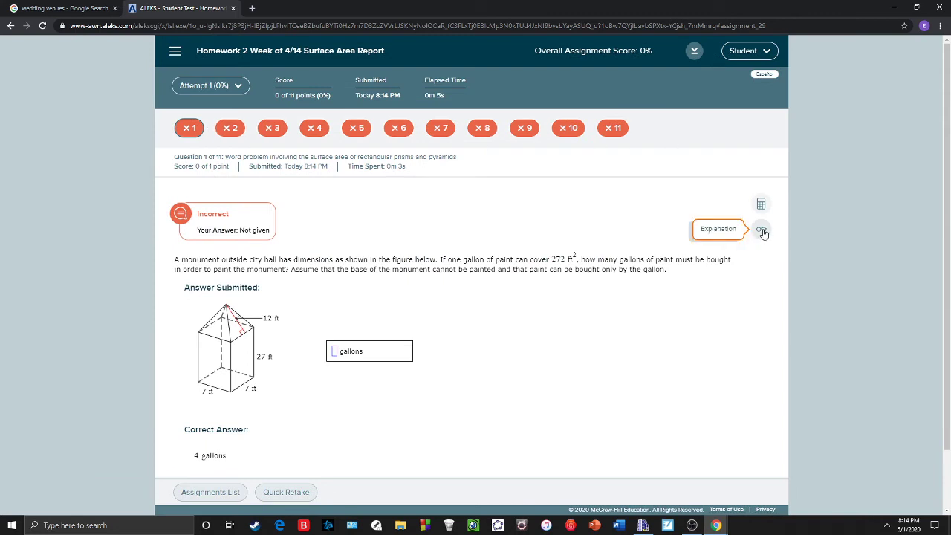
click(10, 25)
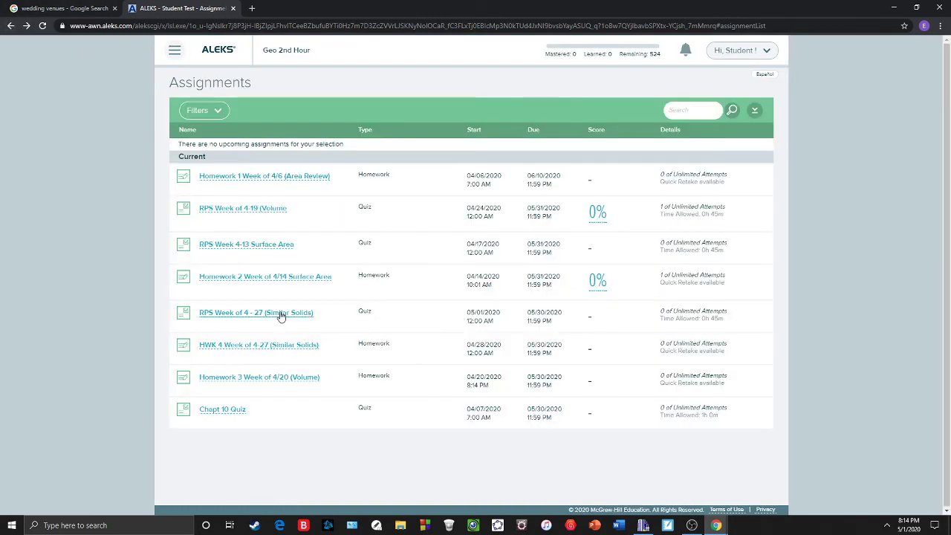
Start HWK 4 Week of 4-27 (Similar Solids) and request the explanation for question 1, keeping the current question attempt.
click(269, 346)
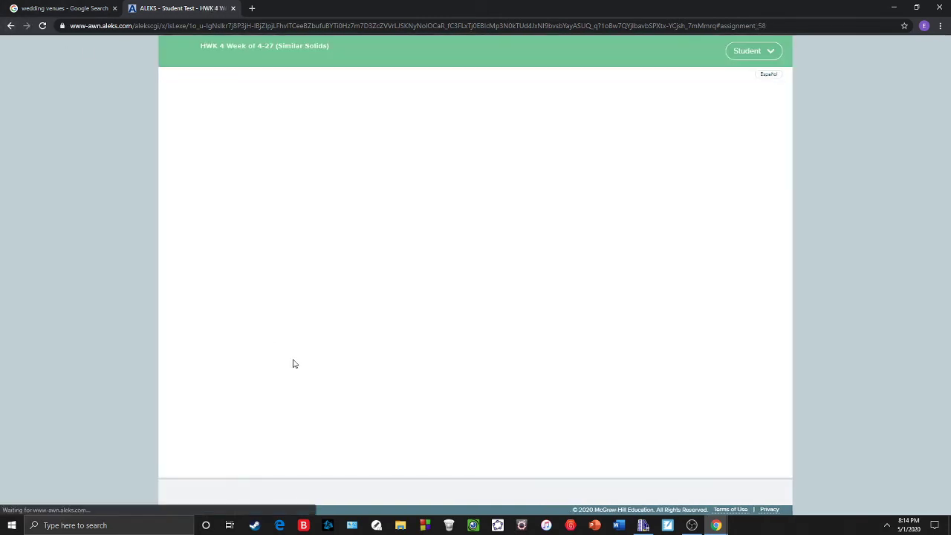
click(273, 492)
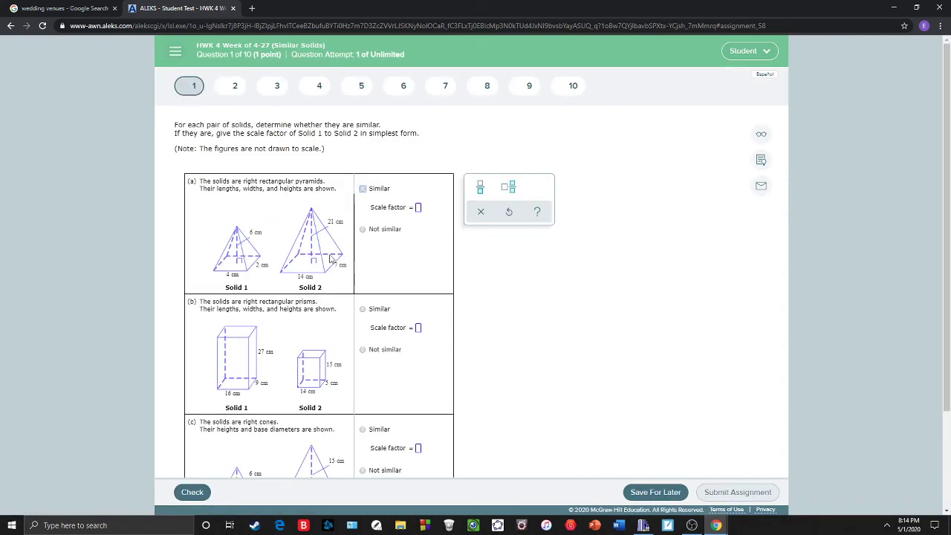
click(761, 141)
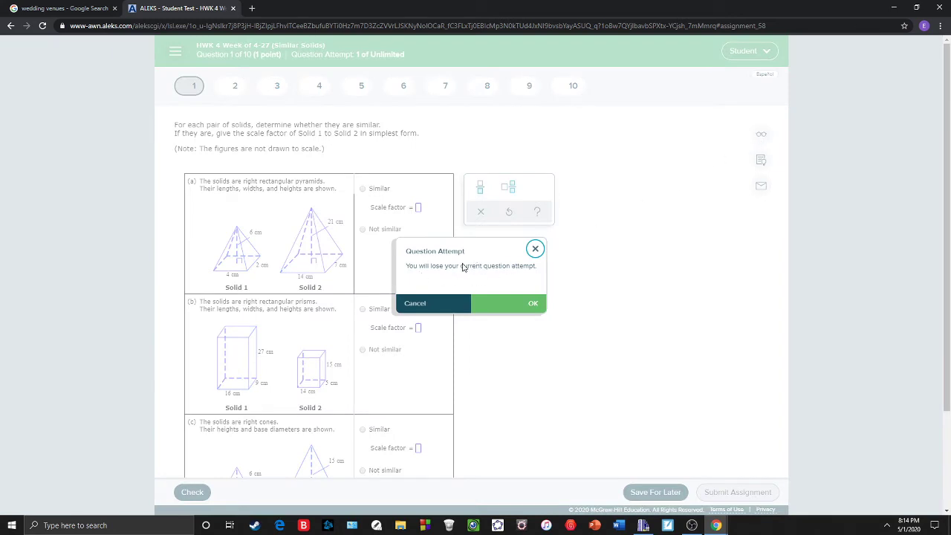
click(535, 249)
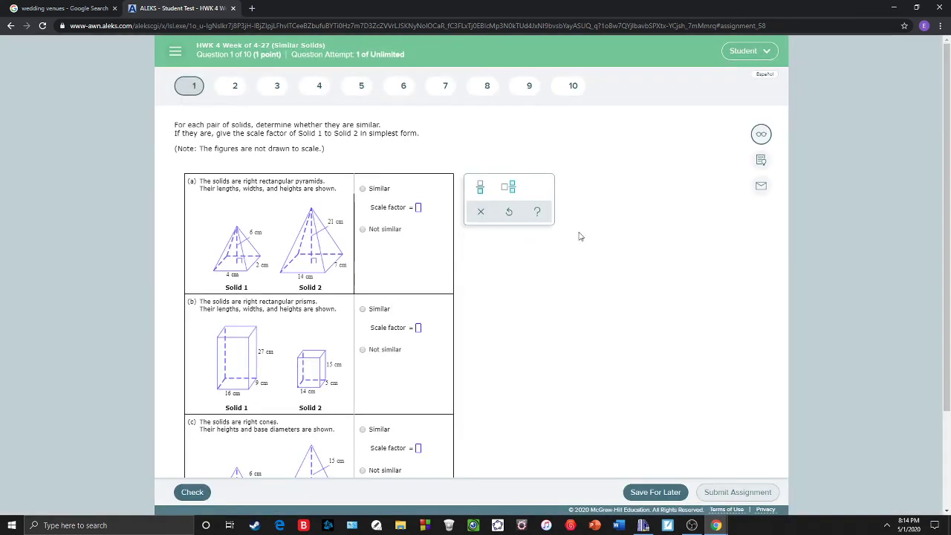
Read the worked example for question 1 on similar solids and scale factors, then close it.
click(761, 162)
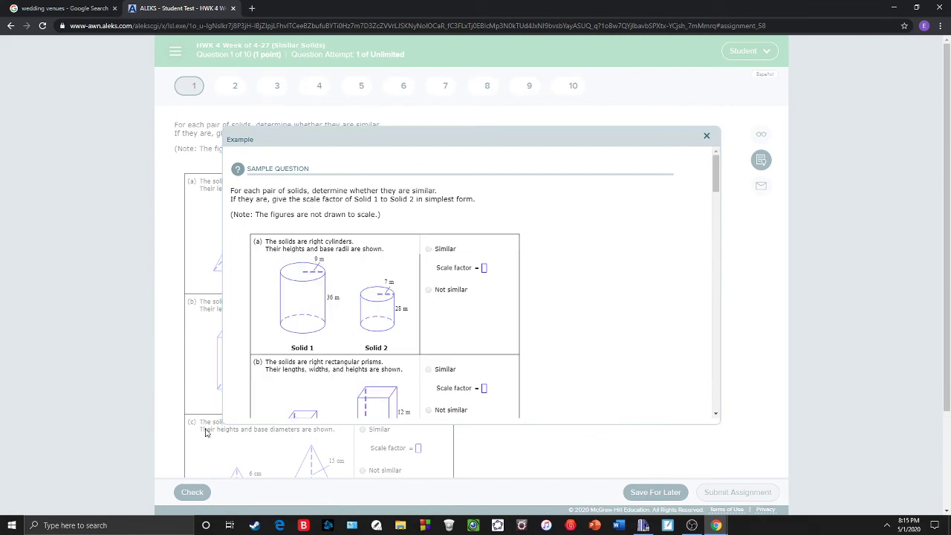
scroll(387, 228, down, 15)
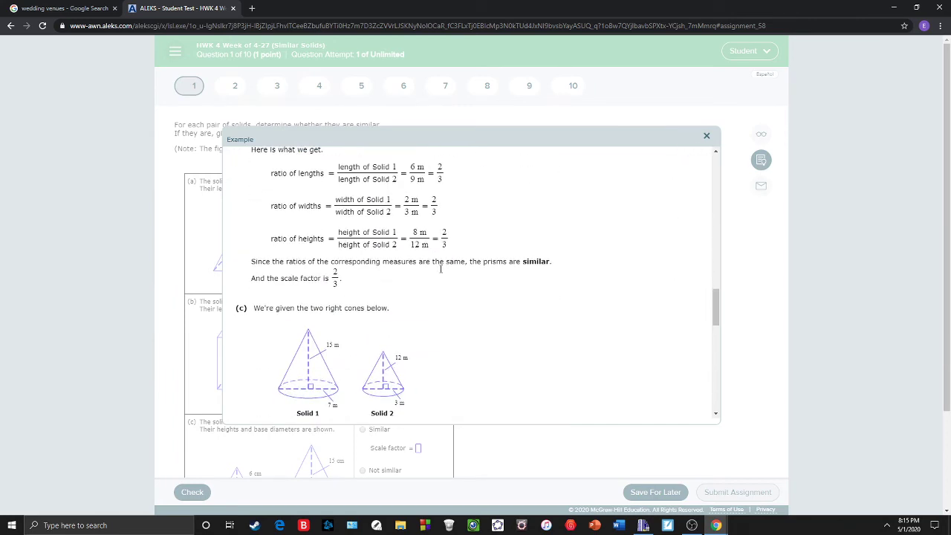
click(707, 135)
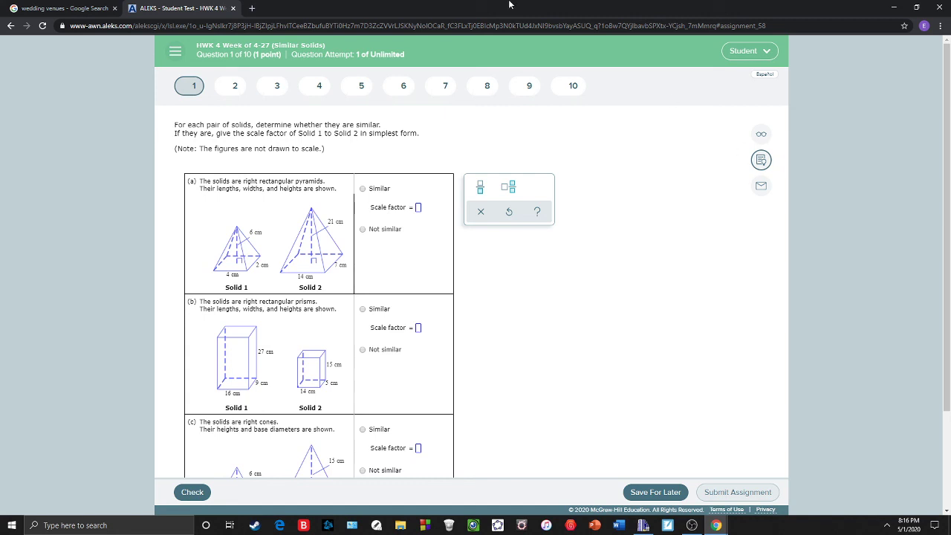
click(693, 528)
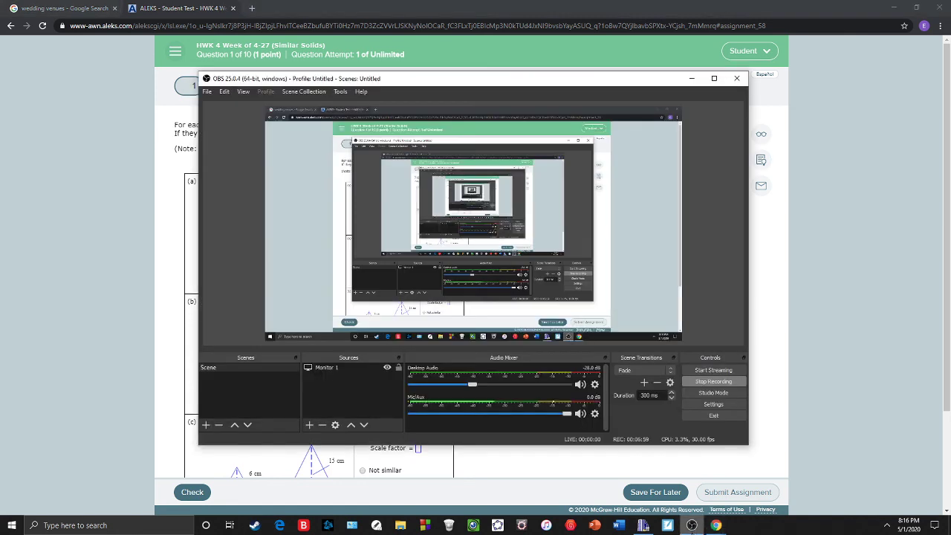